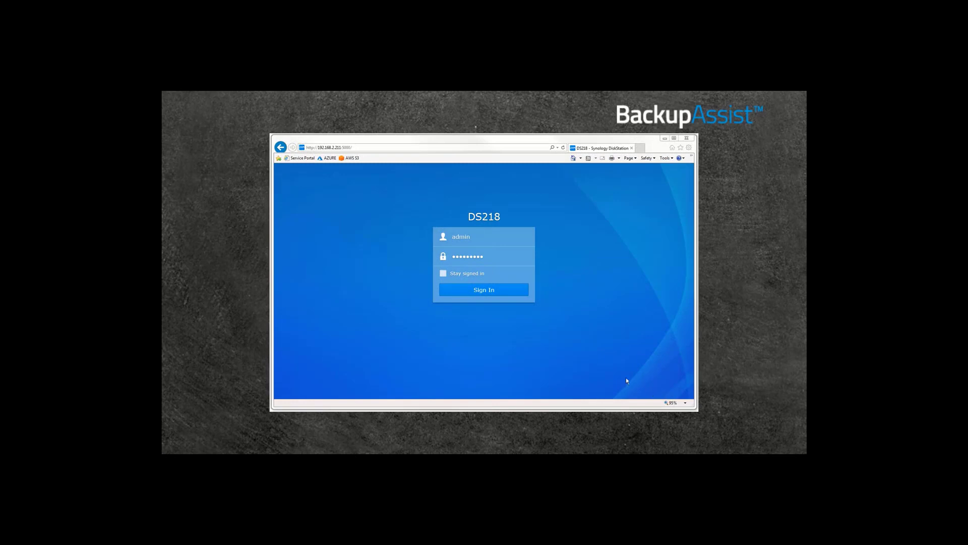
- Sign in to the DS218 NAS and review its QuickConnect settings, then close Control Panel
left_click(487, 291)
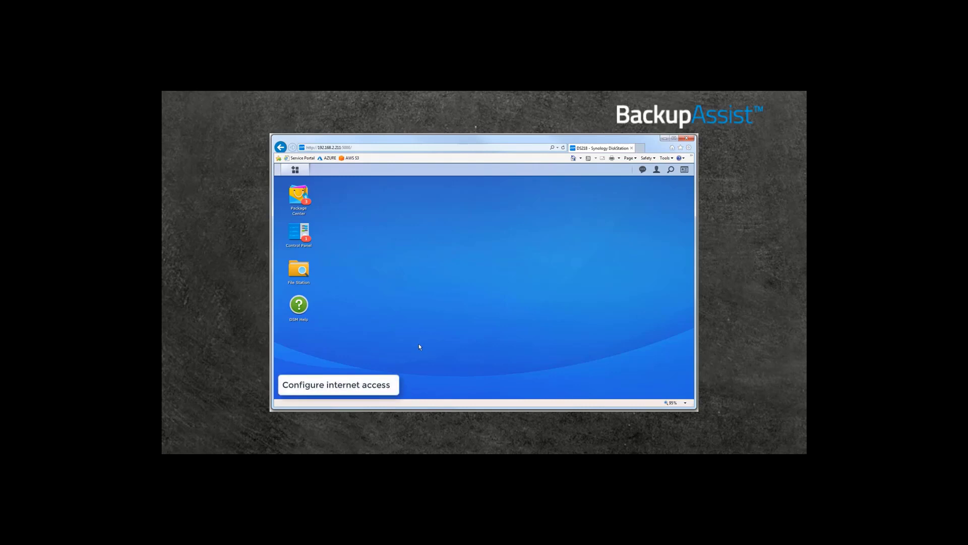
left_click(304, 230)
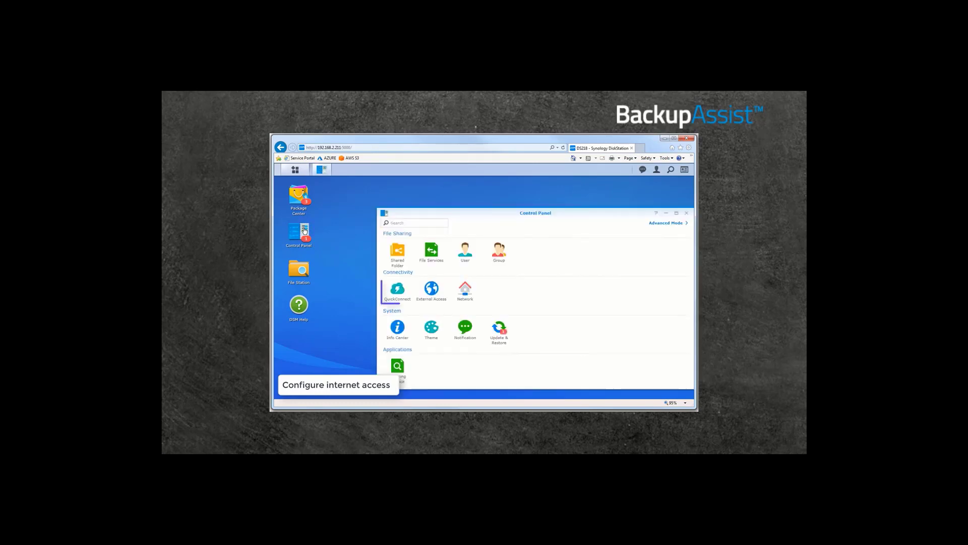
left_click(398, 291)
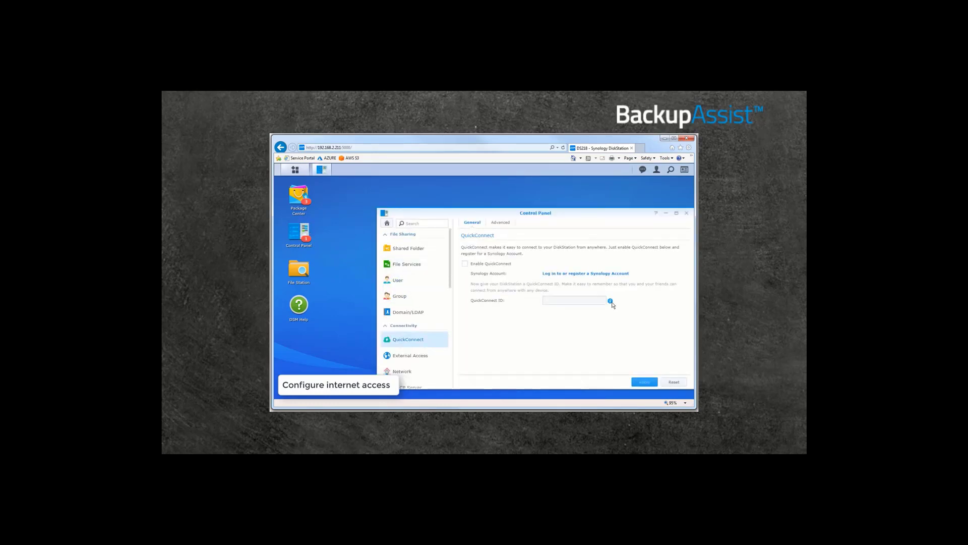
mouse_move(610, 301)
left_click(686, 212)
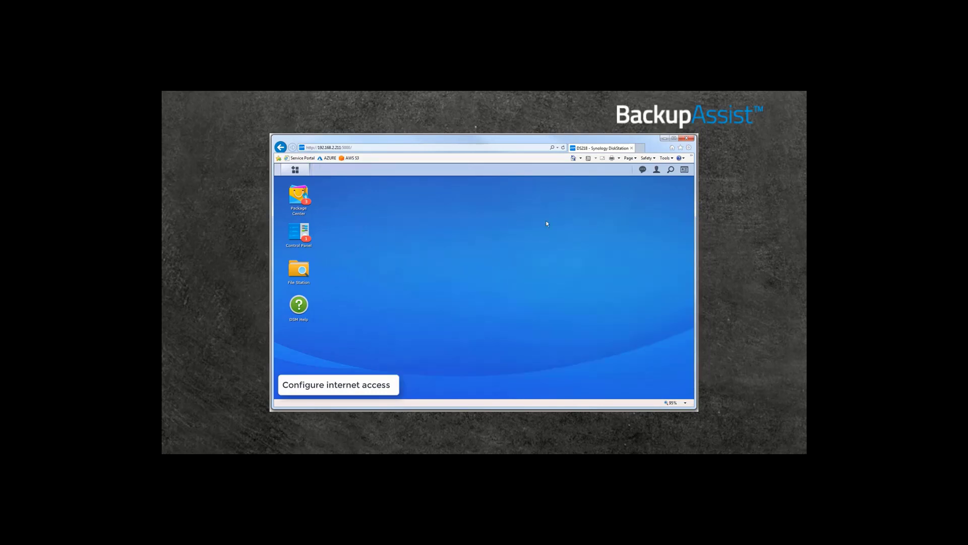
left_click(297, 171)
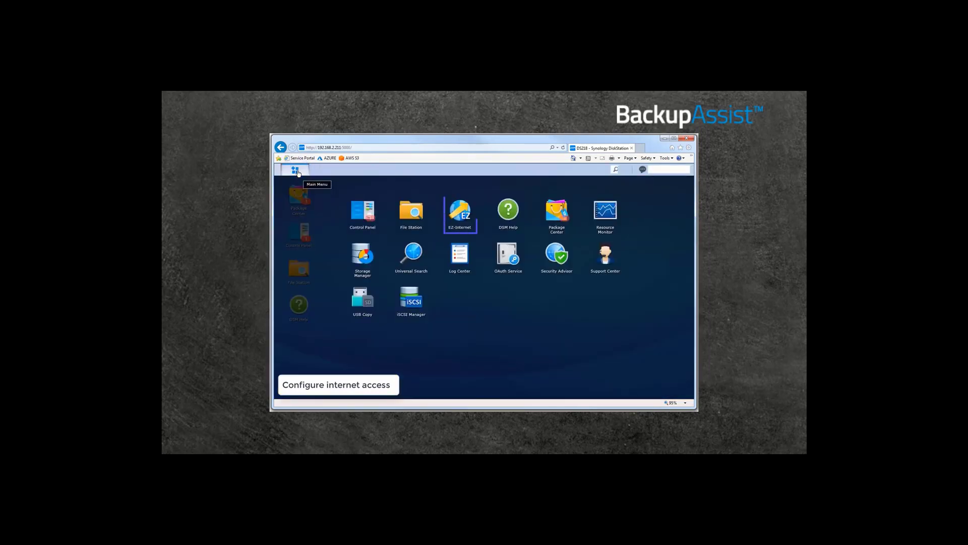
left_click(458, 213)
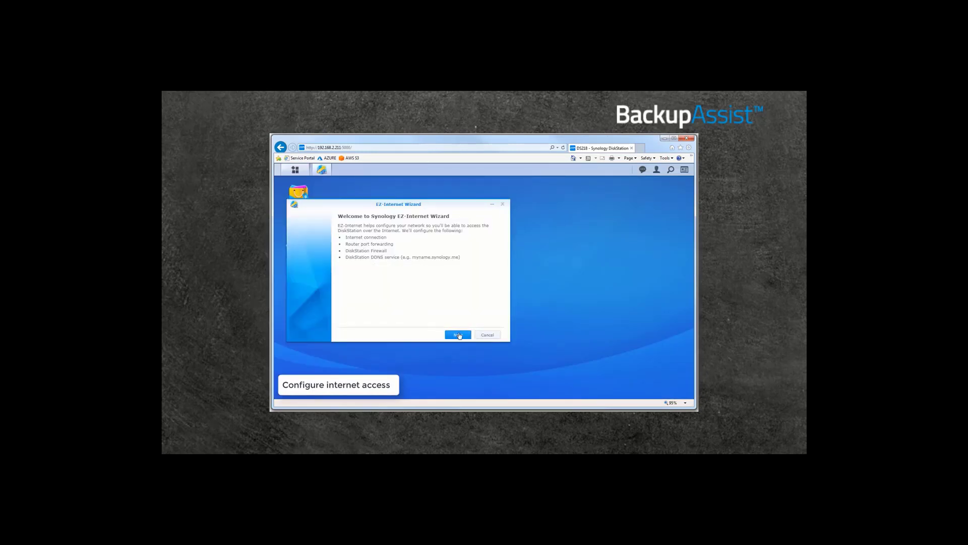
left_click(459, 335)
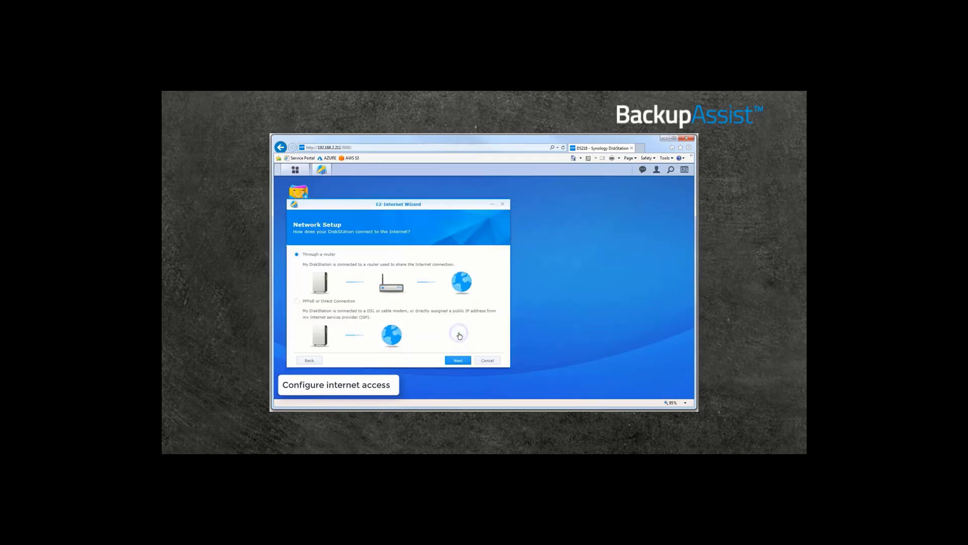
left_click(487, 360)
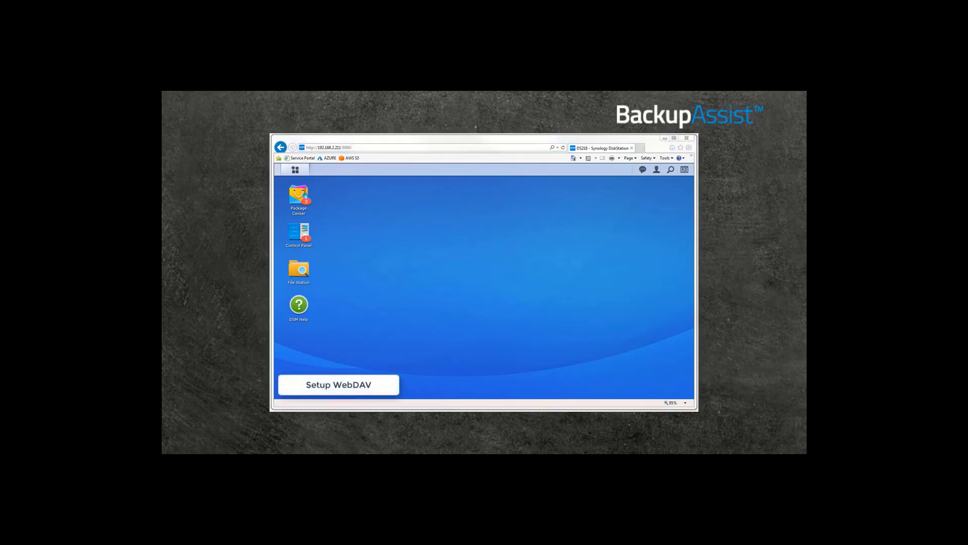
- Search Package Center for 'web', install the WebDAV Server package and open its settings
left_click(298, 198)
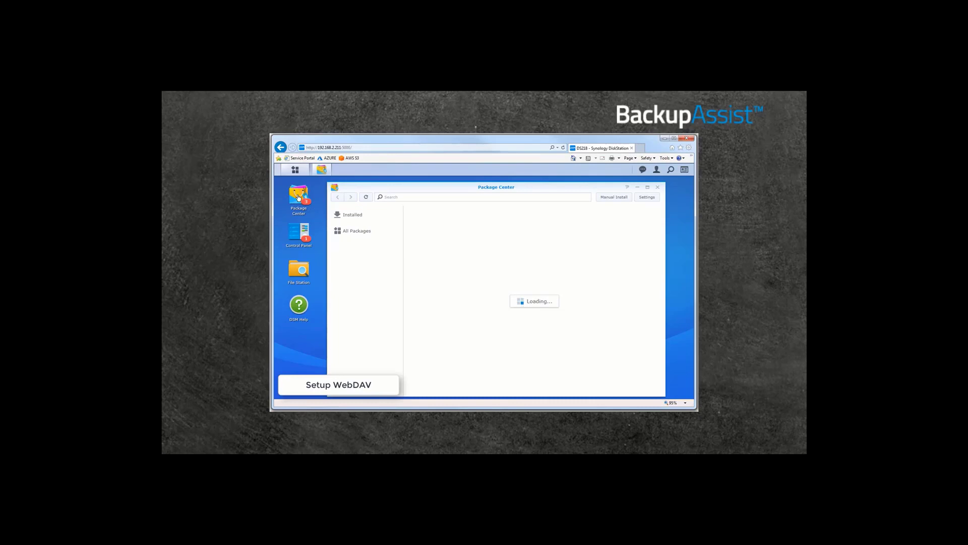
left_click(392, 197)
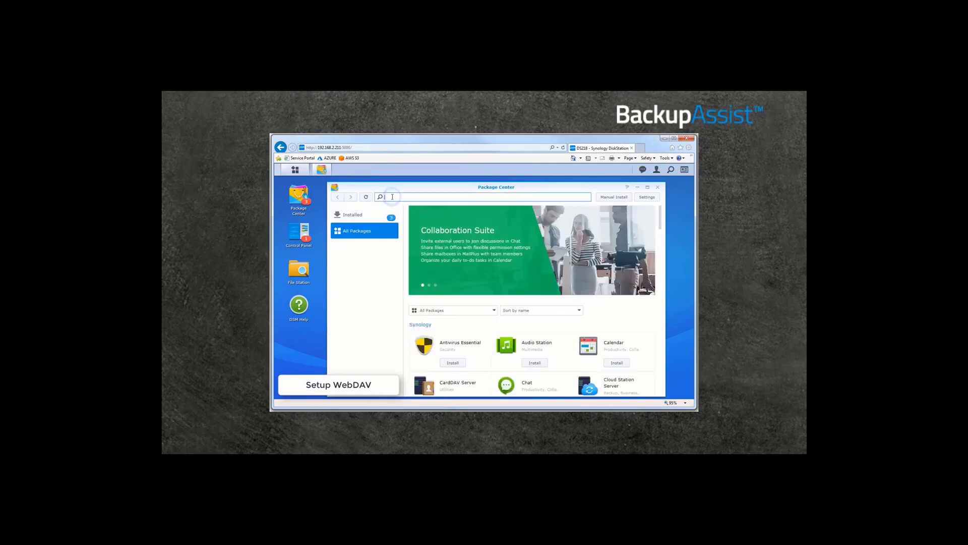
type("webdav")
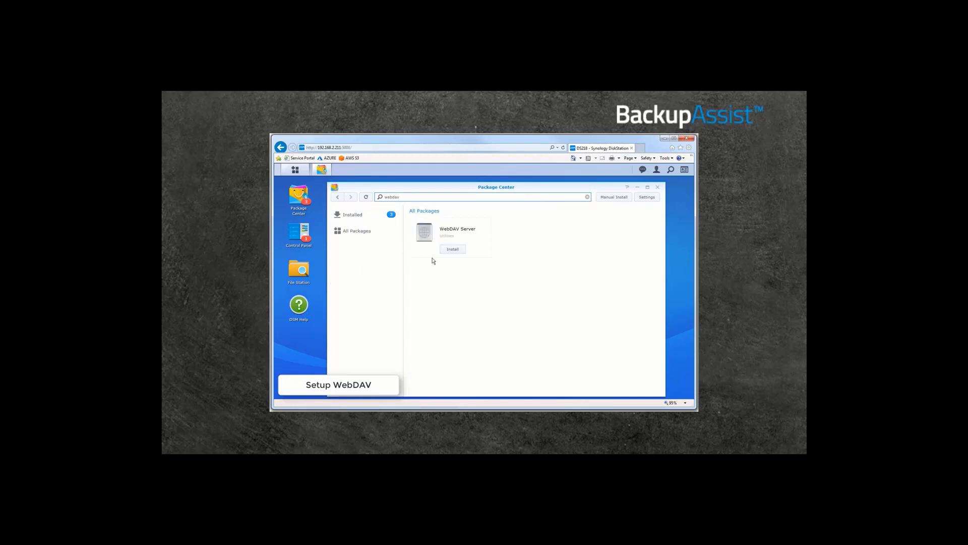
left_click(448, 250)
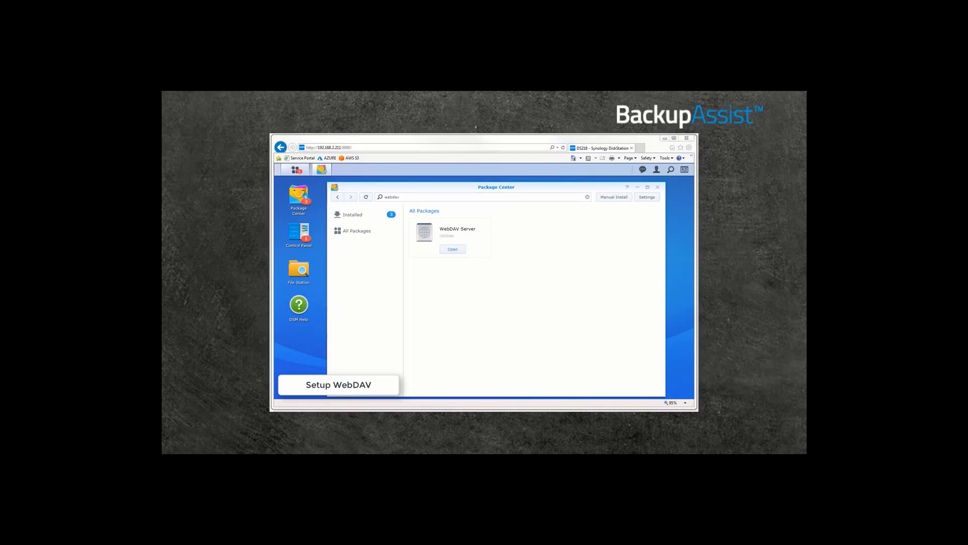
left_click(453, 249)
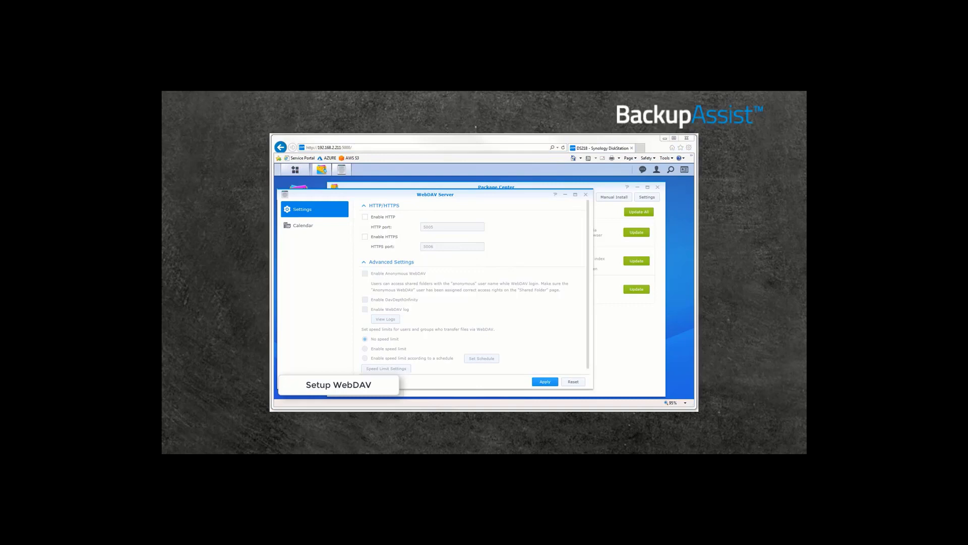
- Enable and apply WebDAV over HTTP (port 5005) and HTTPS (port 5006), then close WebDAV Server
left_click(366, 217)
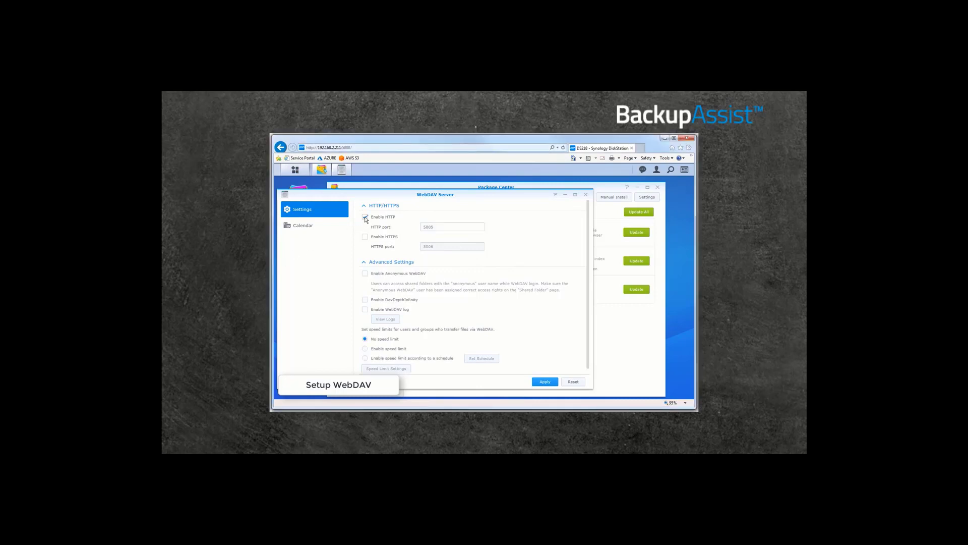
left_click(544, 382)
left_click(365, 237)
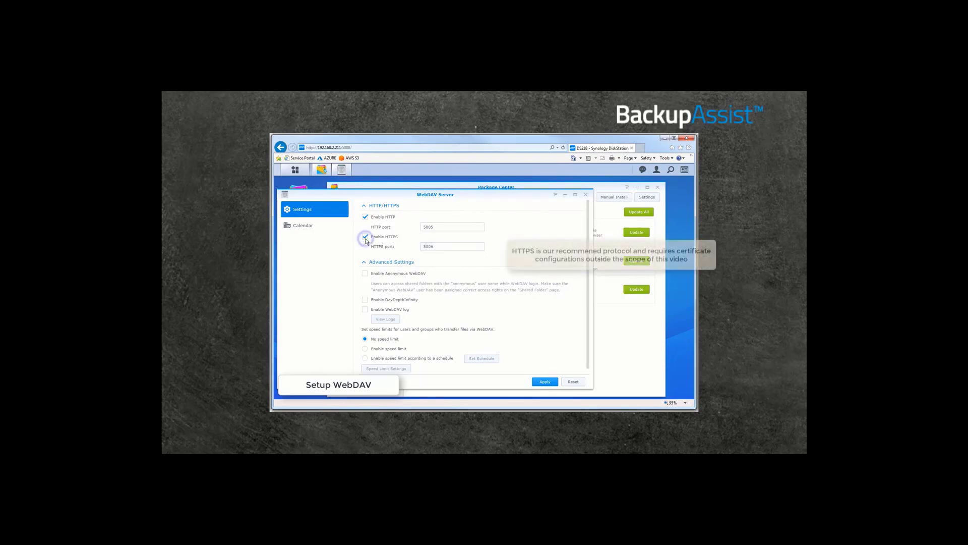
left_click(543, 383)
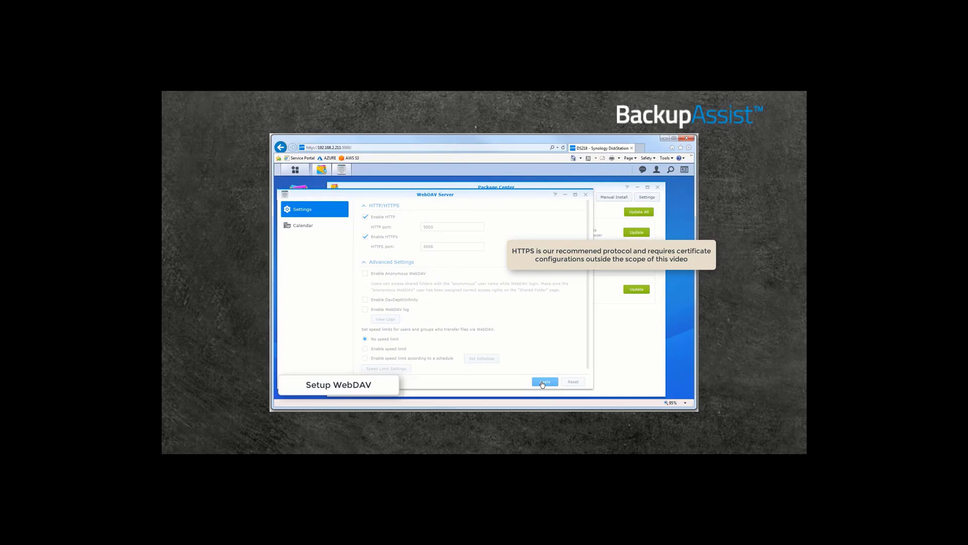
left_click(586, 195)
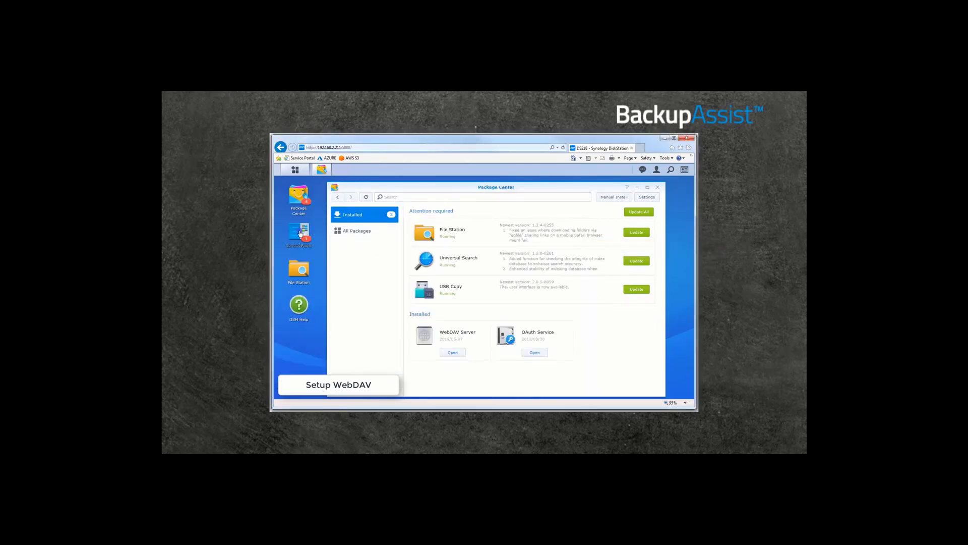
- Check the default synology.com certificate under Security > Certificate, then close Control Panel and Package Center
left_click(300, 234)
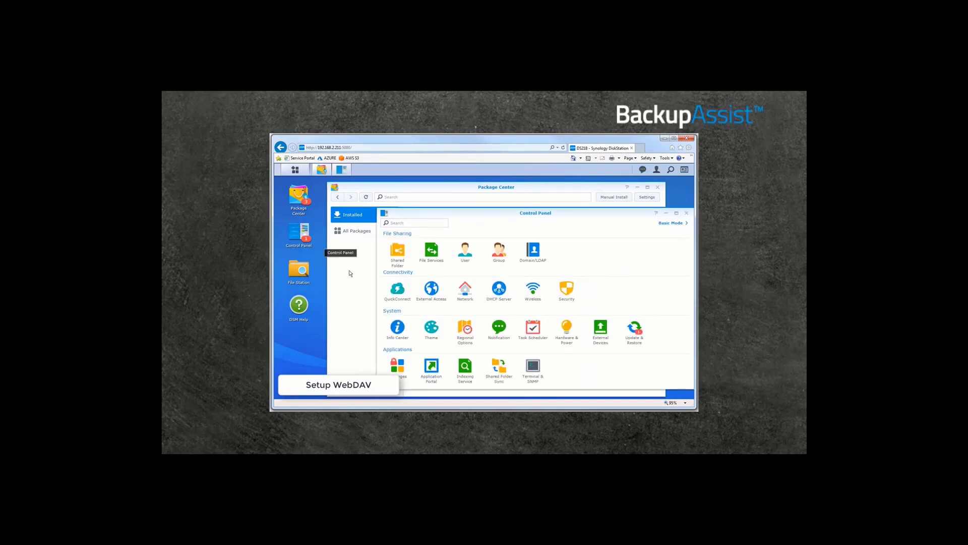
left_click(566, 288)
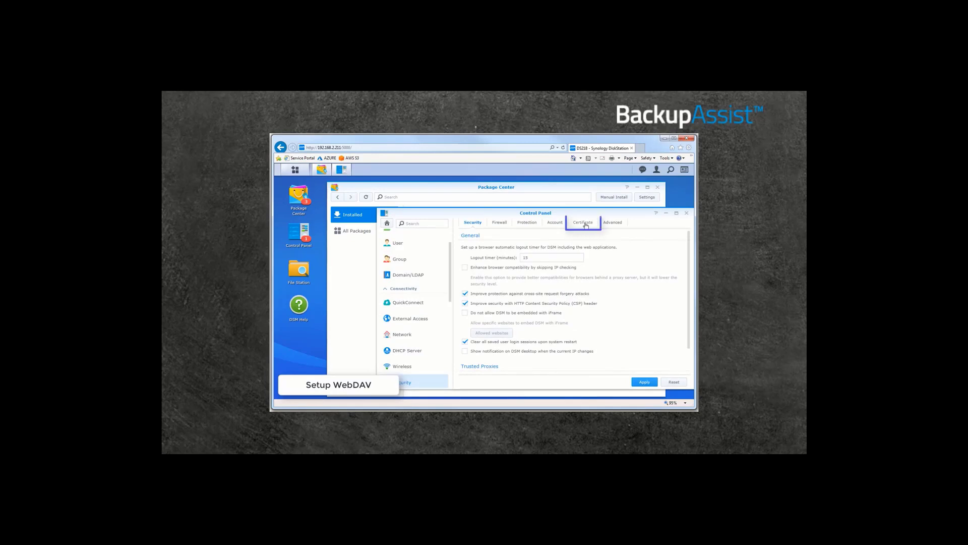
left_click(585, 226)
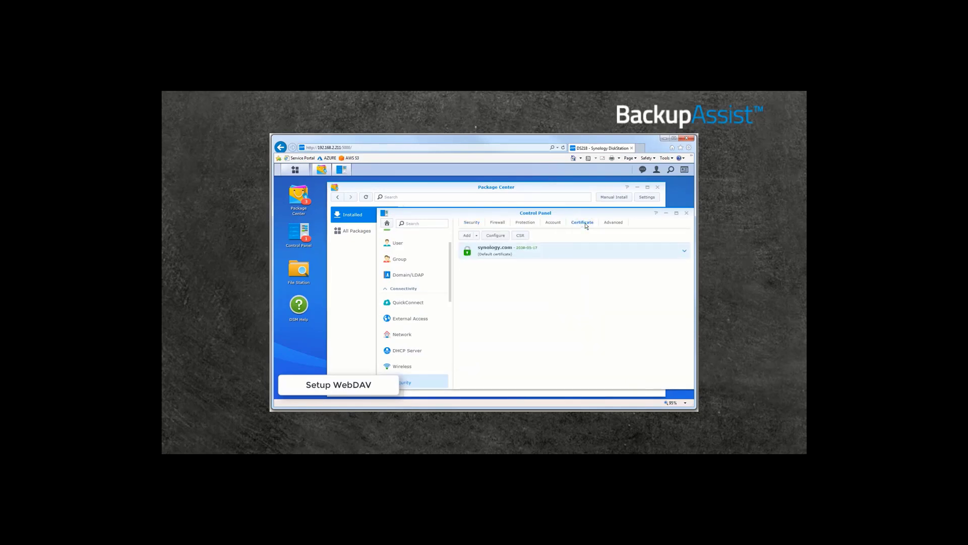
left_click(686, 213)
left_click(657, 188)
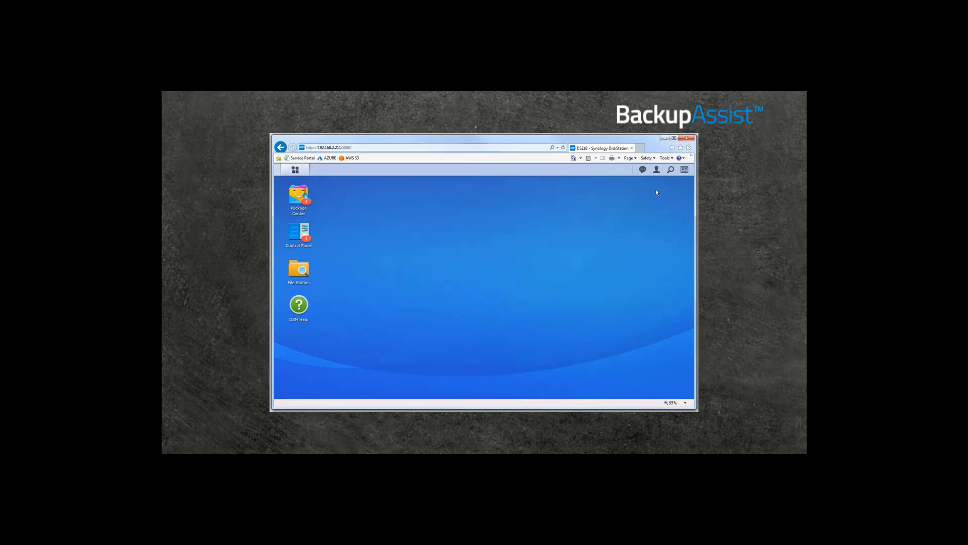
- Start a new shared folder from Control Panel's Shared Folder page and name it Backups
left_click(296, 236)
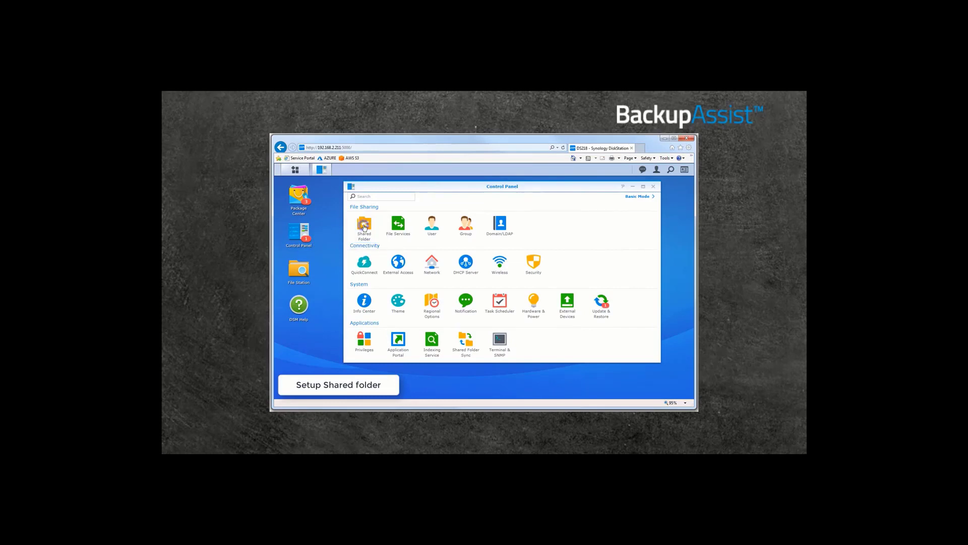
left_click(364, 227)
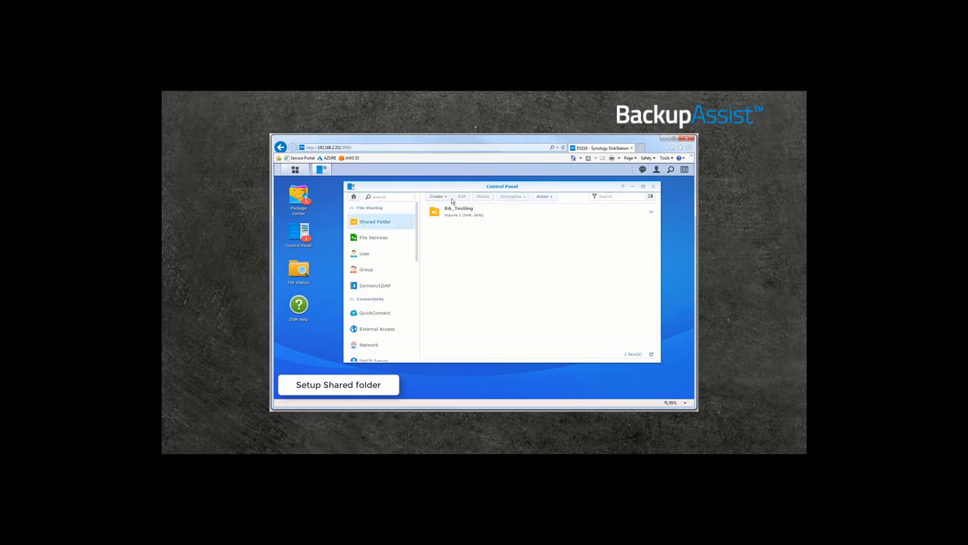
left_click(438, 196)
left_click(443, 209)
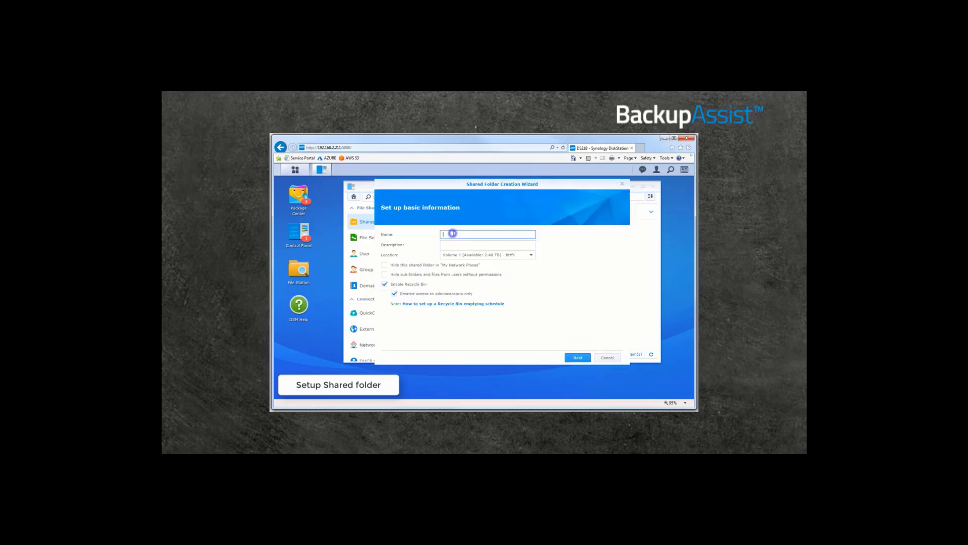
type("Backu")
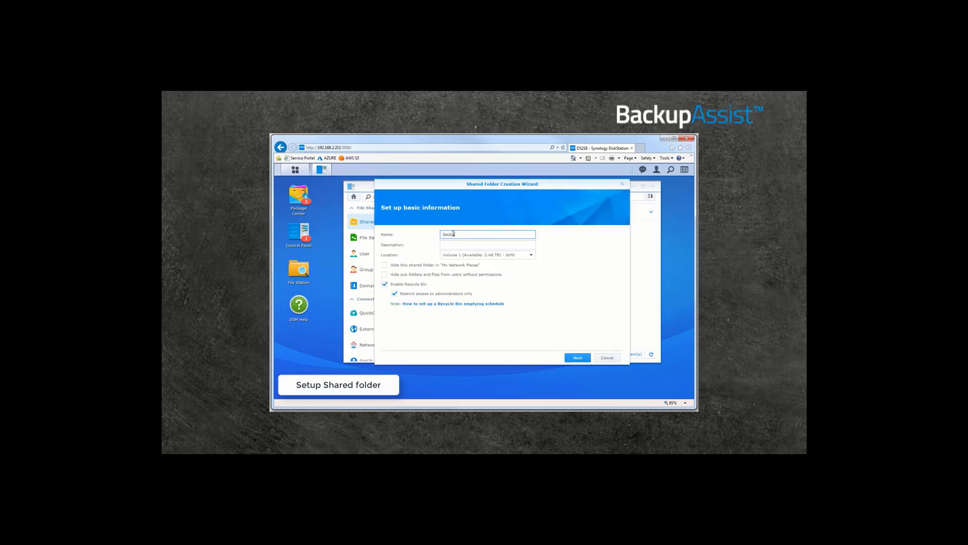
type("ps")
- Describe it as 'All BackupAssist backups', leave it unencrypted, apply, and confirm its permissions
left_click(454, 244)
type("All BackupAssist backups")
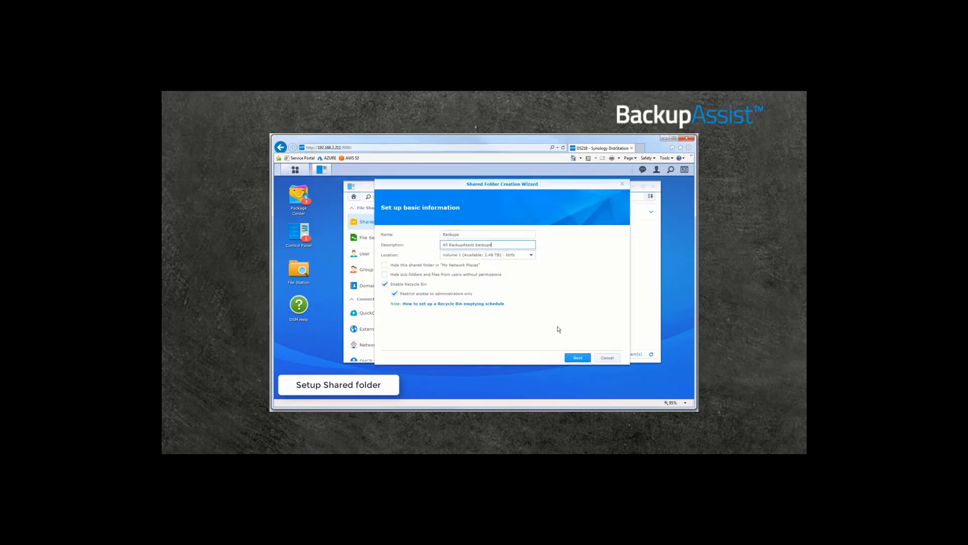
left_click(574, 357)
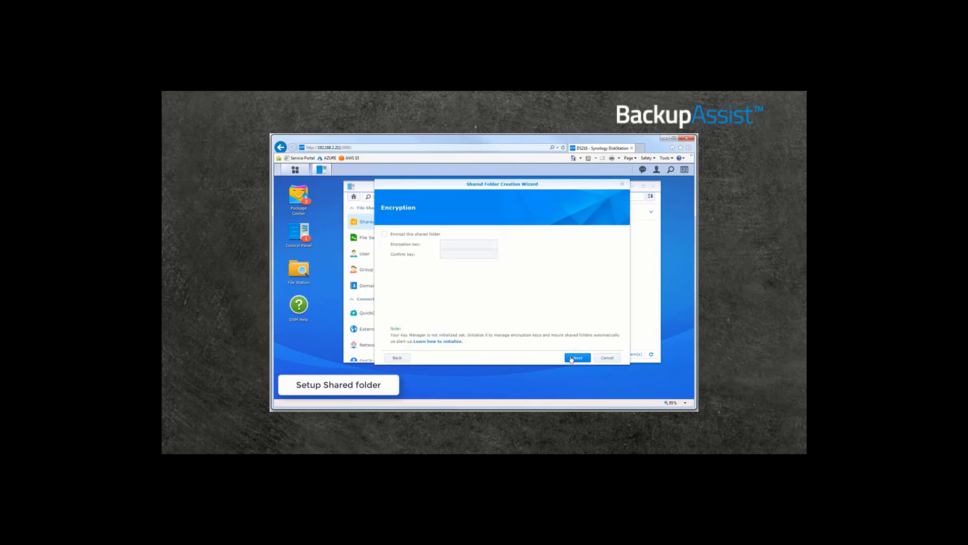
left_click(571, 358)
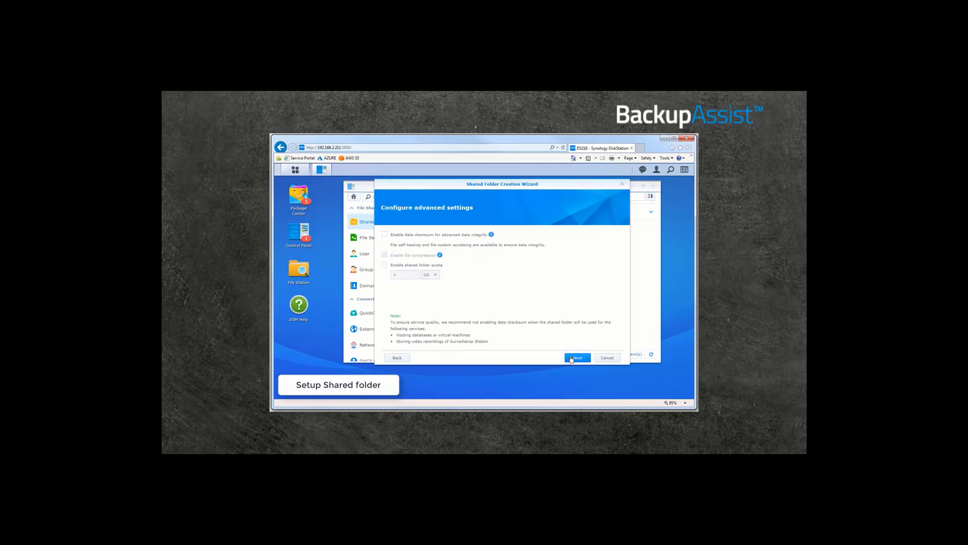
left_click(572, 358)
left_click(572, 357)
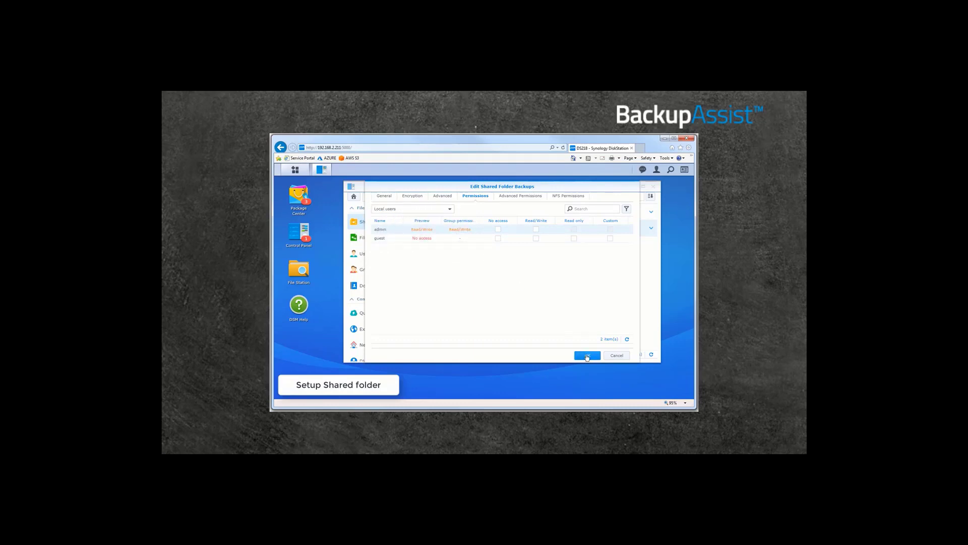
left_click(587, 355)
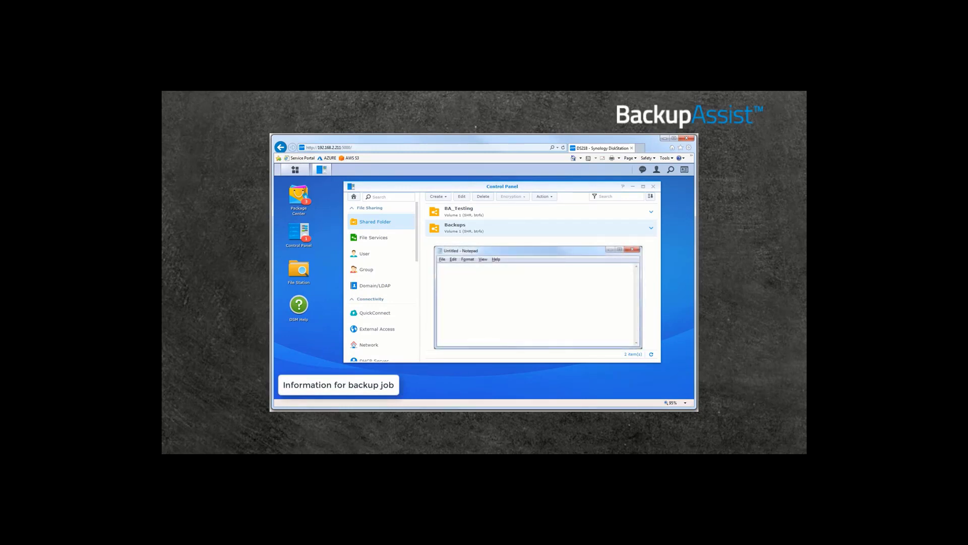
- Jot 'Name' and 'Password' lines in Notepad while checking the NAS user accounts and shared folders
type("Name")
key("Return")
type("Password")
left_click(364, 256)
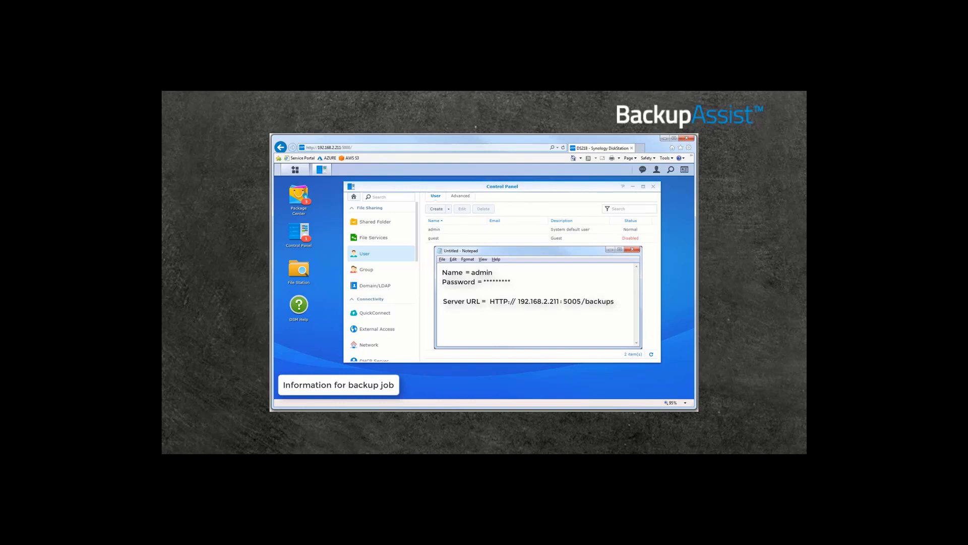
left_click(361, 220)
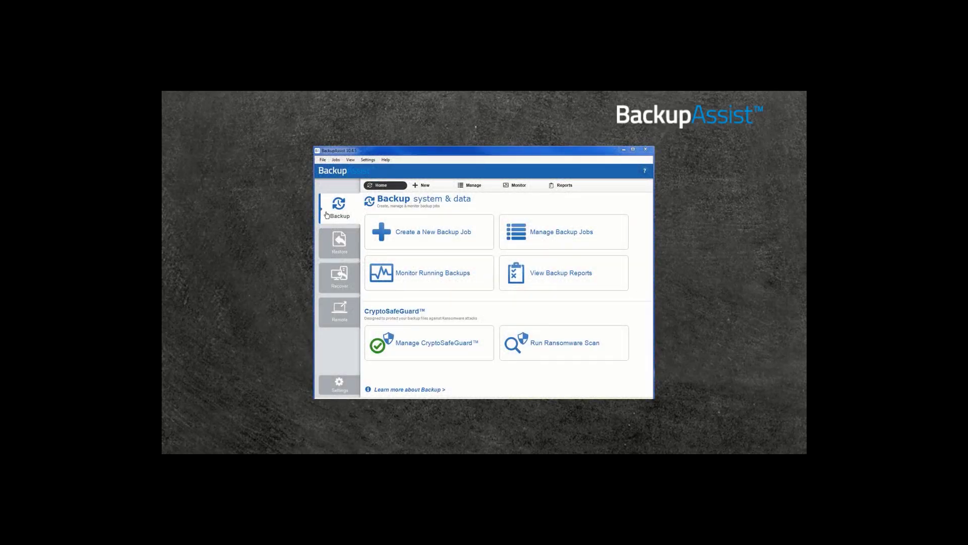
- Create a new Cloud Backup job of Local Disk (C:) with WebDAV as its destination
left_click(430, 242)
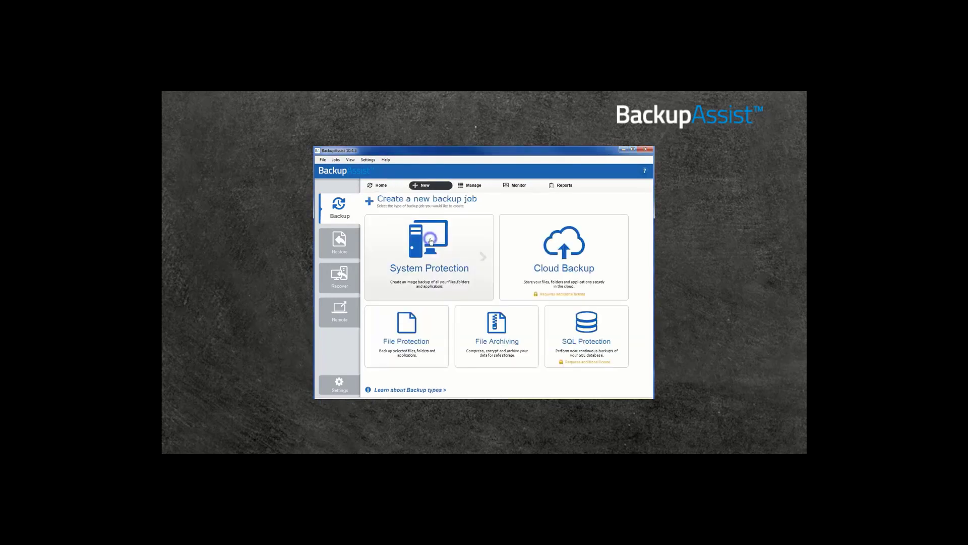
left_click(505, 287)
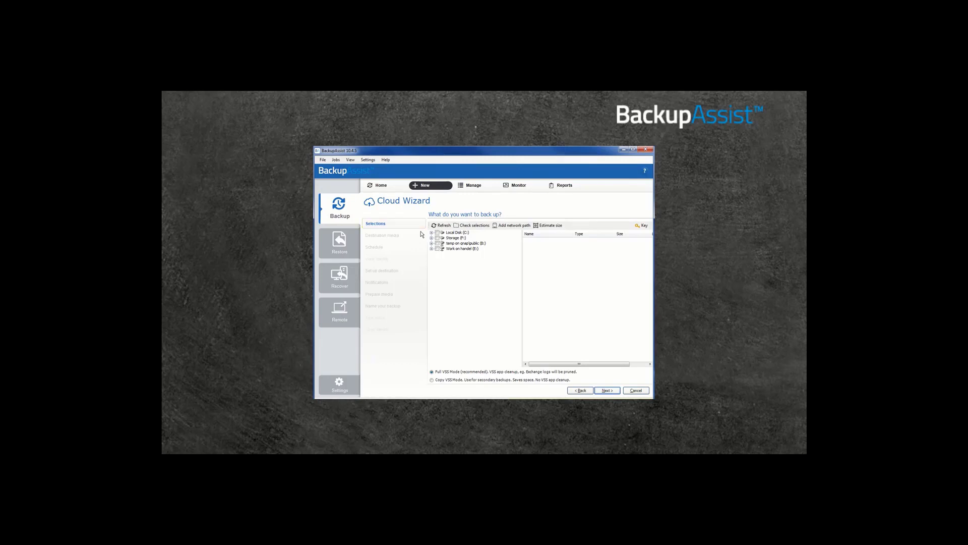
left_click(437, 232)
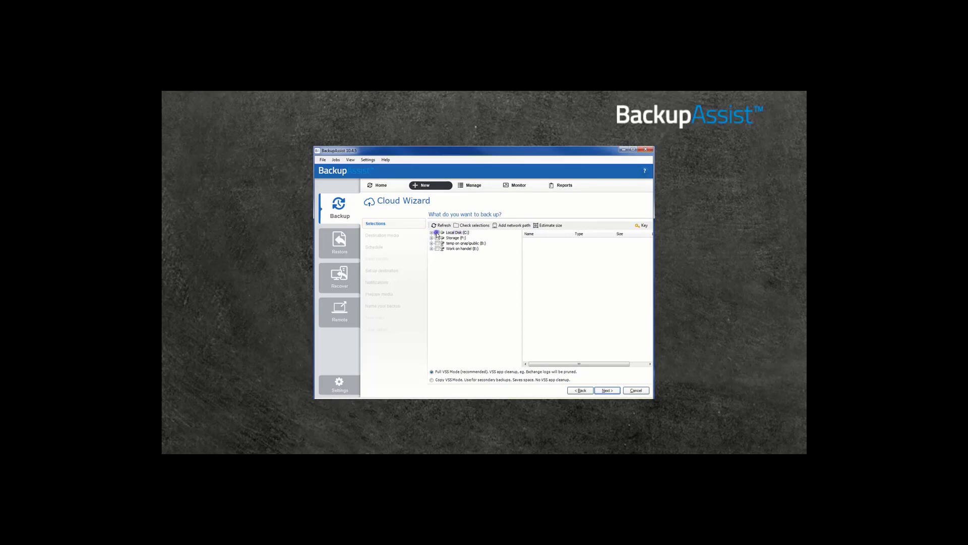
left_click(608, 390)
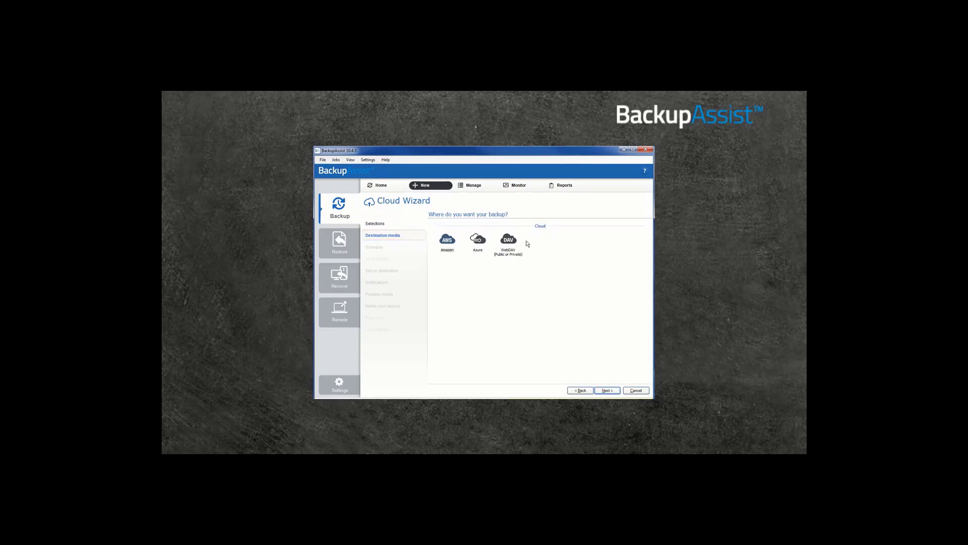
left_click(506, 241)
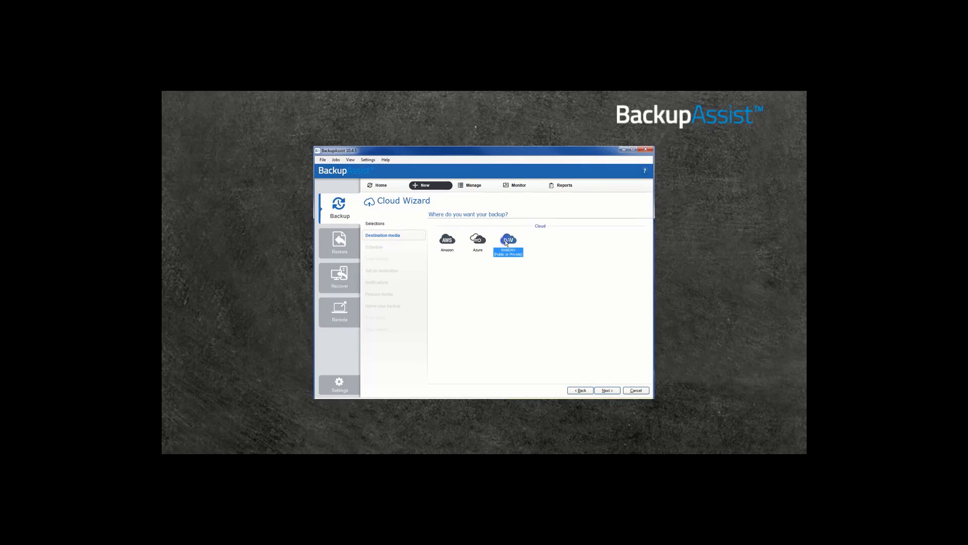
left_click(607, 390)
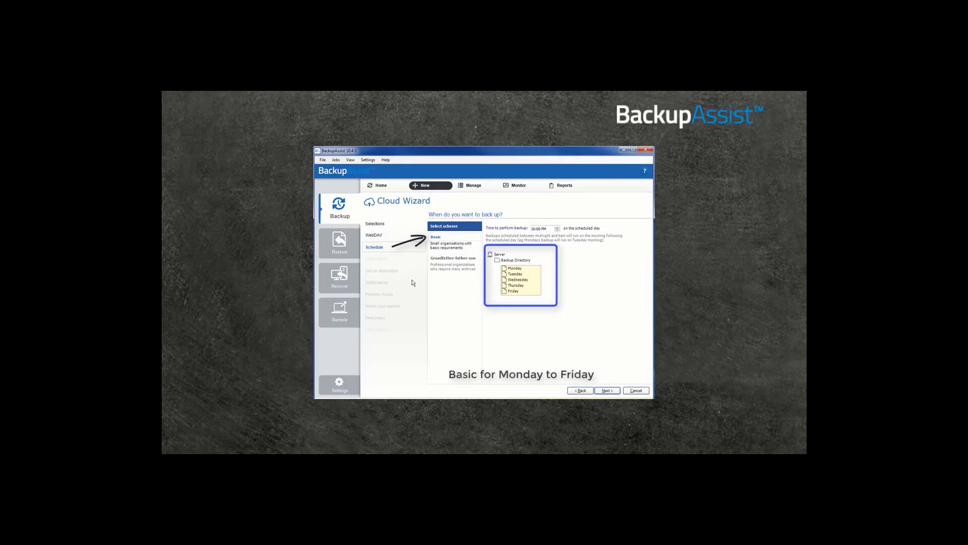
- Preview the Grandfather-father-son scheme, then keep the Basic Monday-to-Friday schedule and continue
left_click(446, 261)
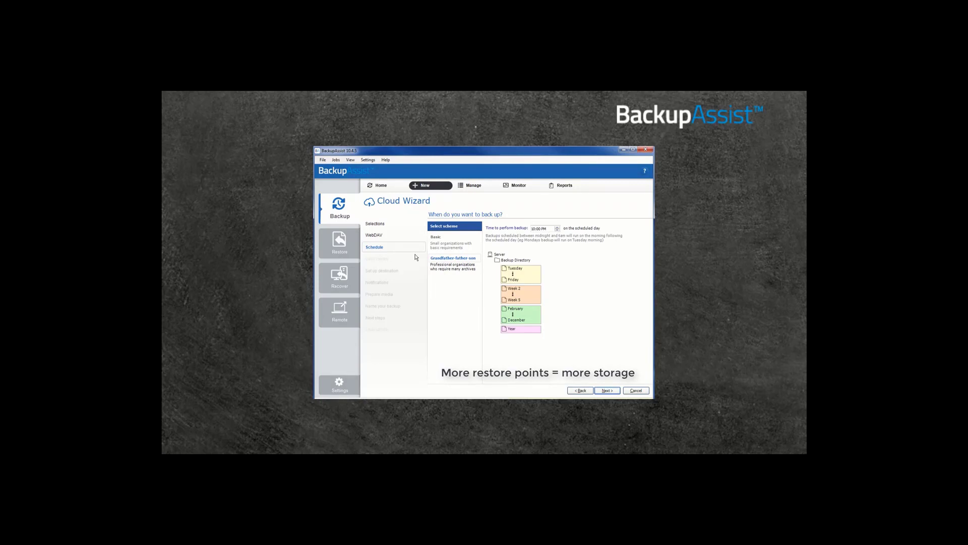
left_click(435, 237)
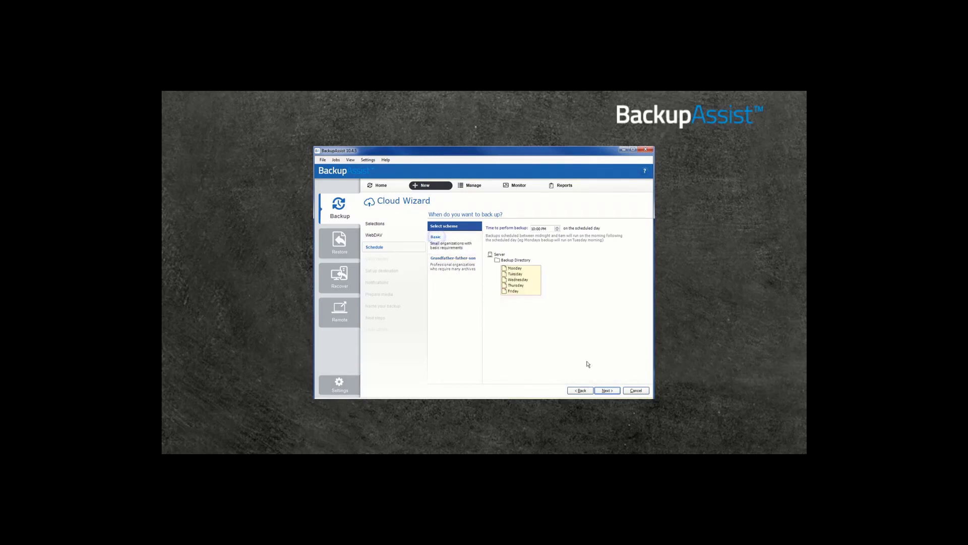
left_click(609, 391)
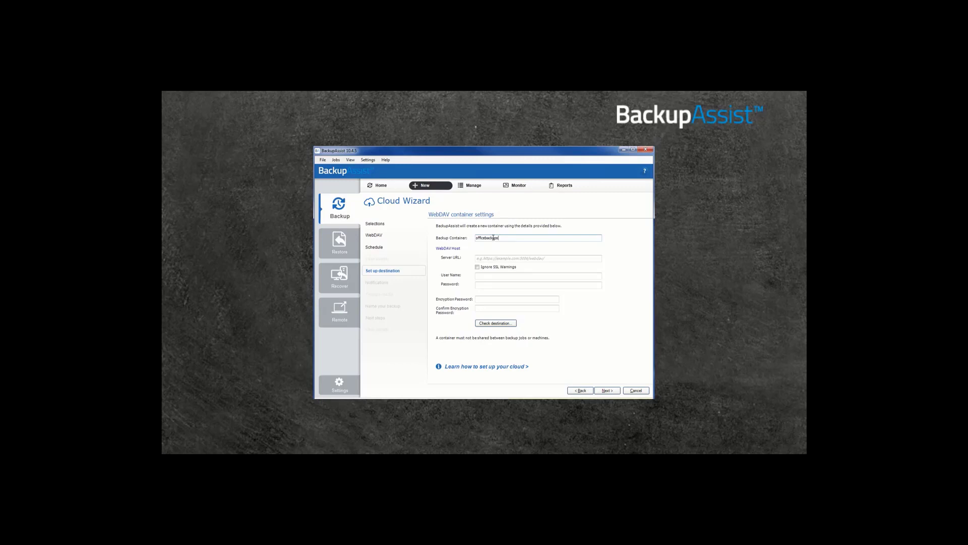
left_click(480, 257)
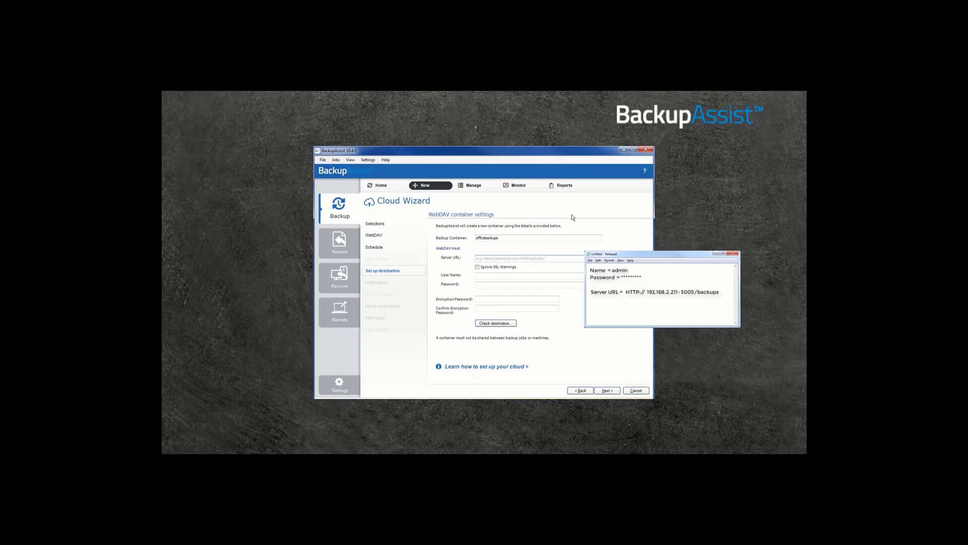
type("http://192.168.2.211:5005/backups")
left_click(486, 277)
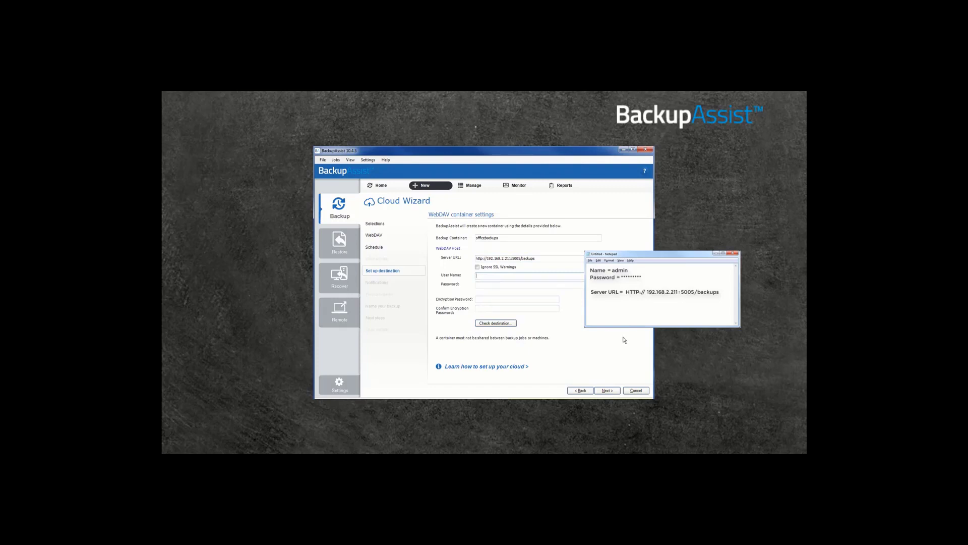
key("Tab")
type("••••••")
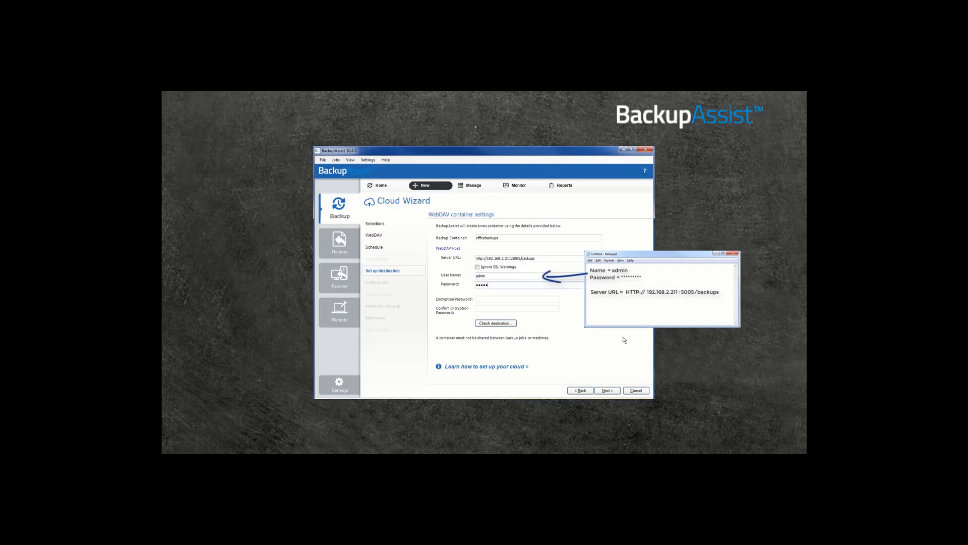
type("••")
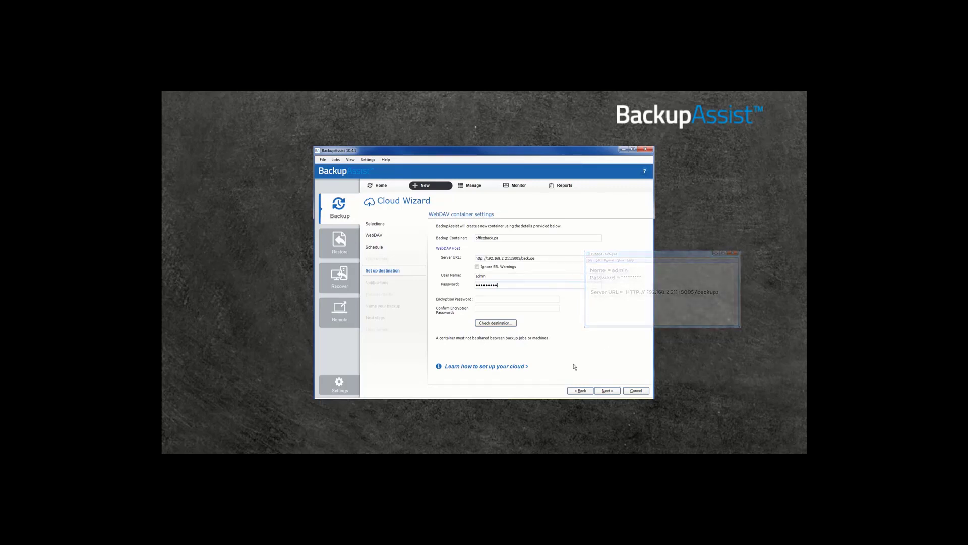
left_click(480, 299)
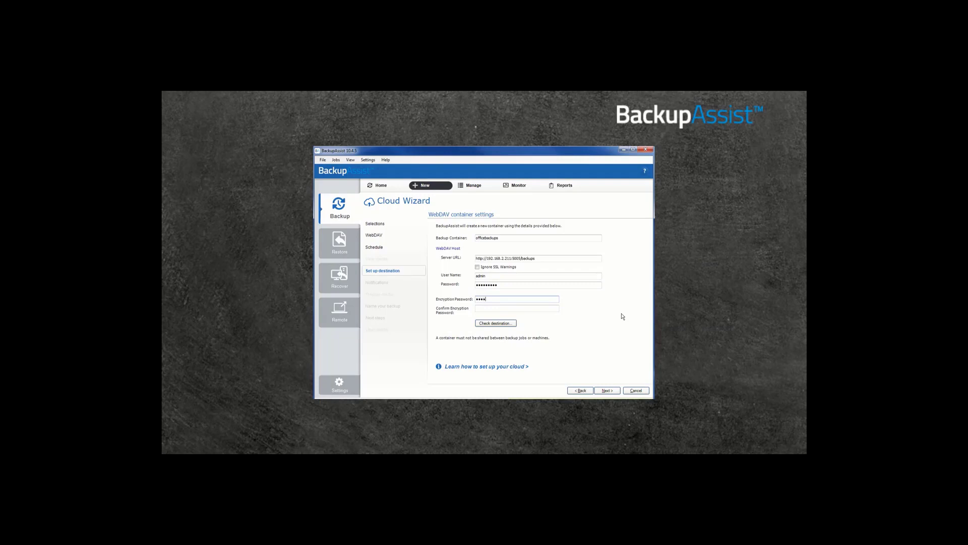
- Confirm the encryption password, verify the WebDAV destination successfully, and enable email report notifications
left_click(498, 308)
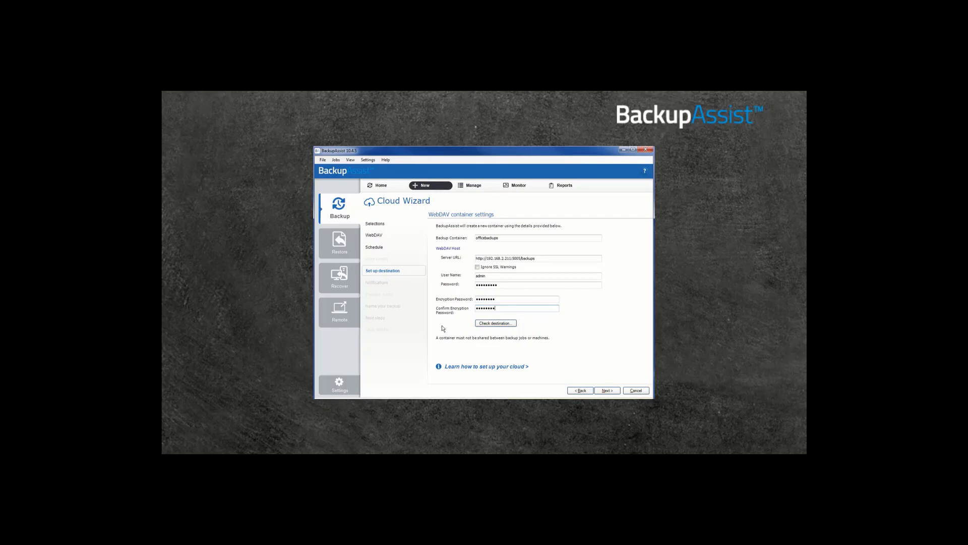
left_click(507, 327)
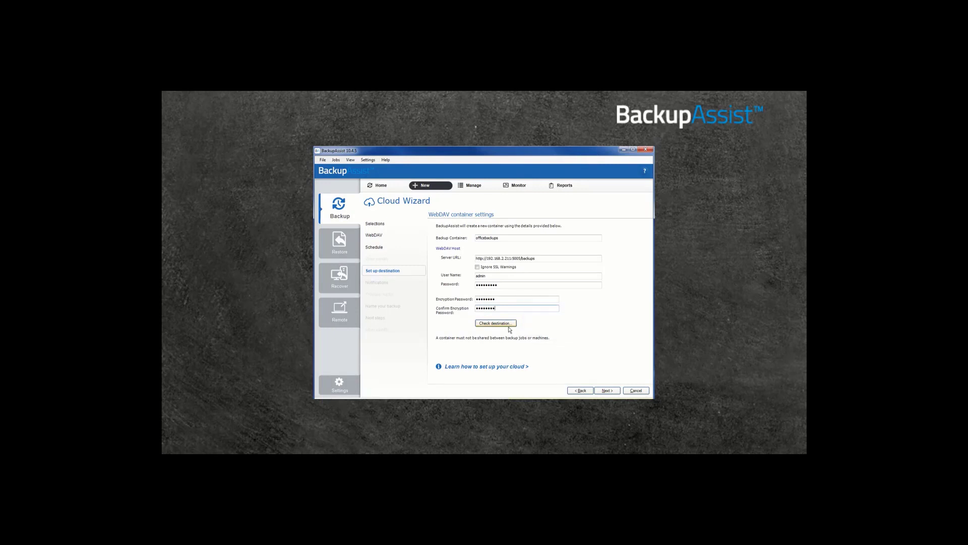
left_click(508, 326)
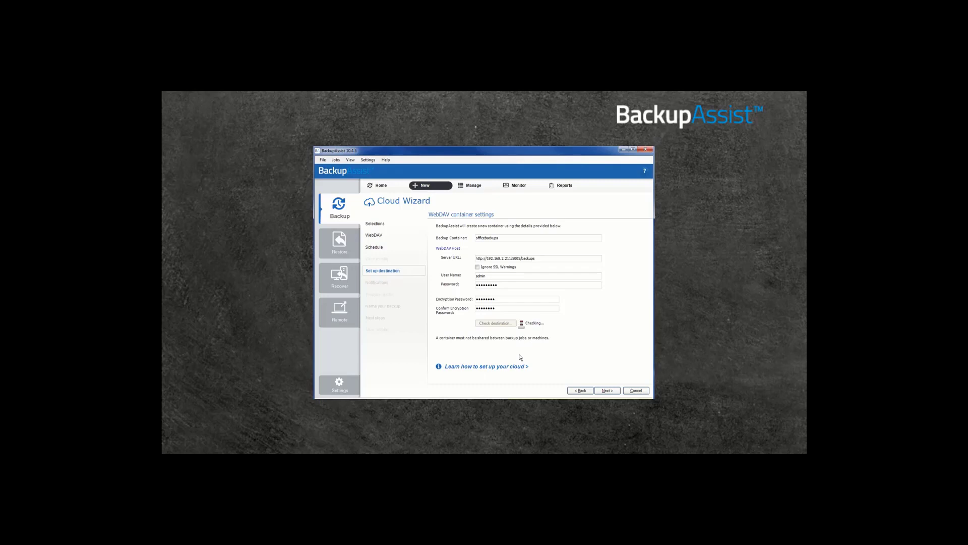
left_click(608, 391)
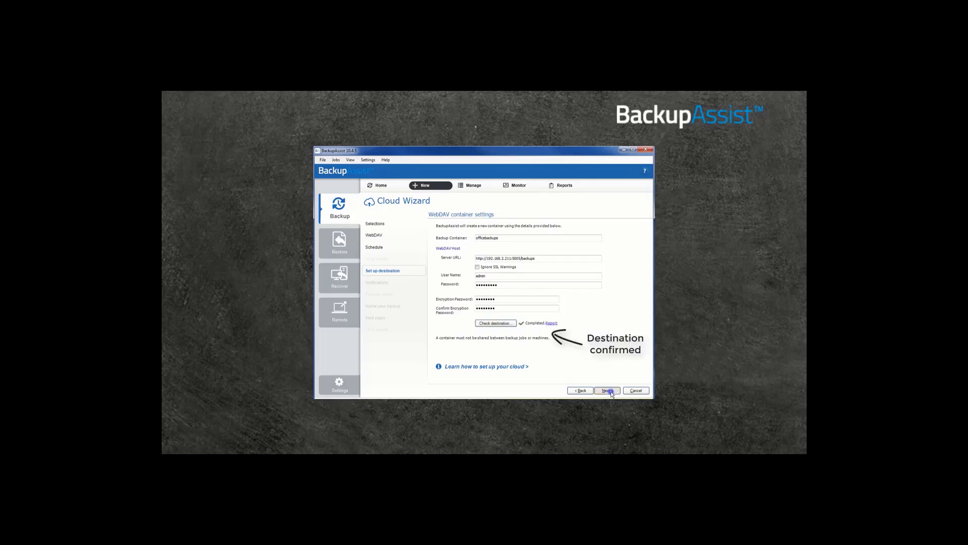
left_click(434, 242)
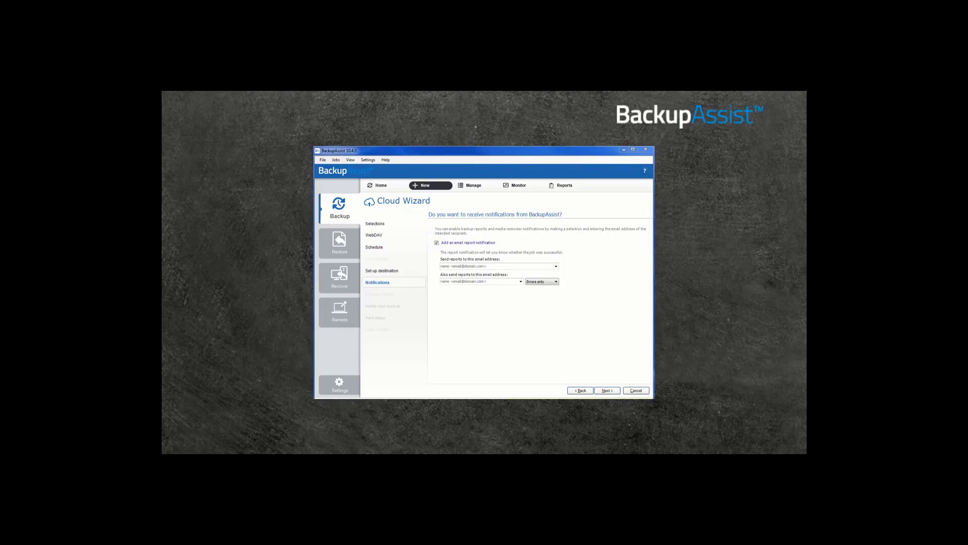
- Enter the recipient's e-mail address for the backup job's email reports
left_click(467, 266)
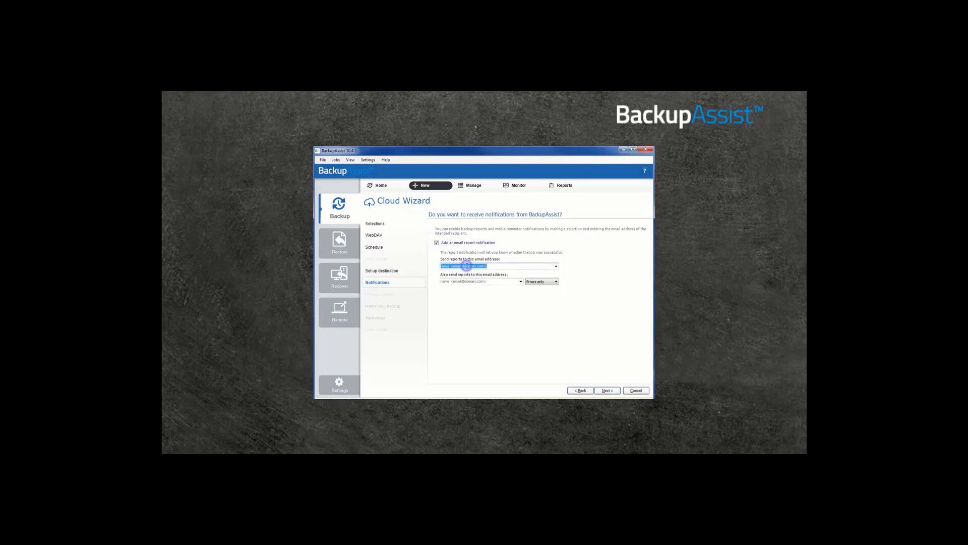
left_click(612, 391)
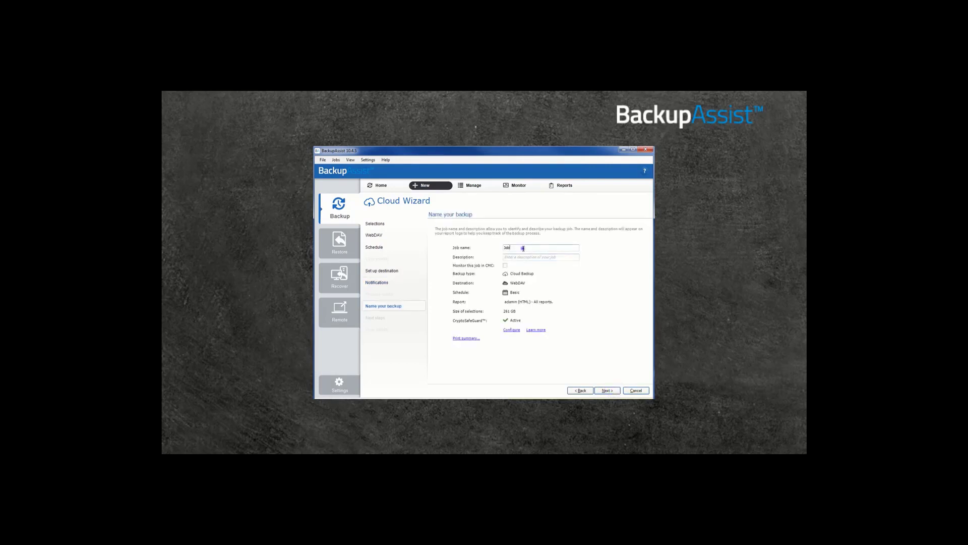
- Replace the default job name with 'Mainfiles backup' and finish the wizard to save the job
left_click_drag(523, 247, 491, 247)
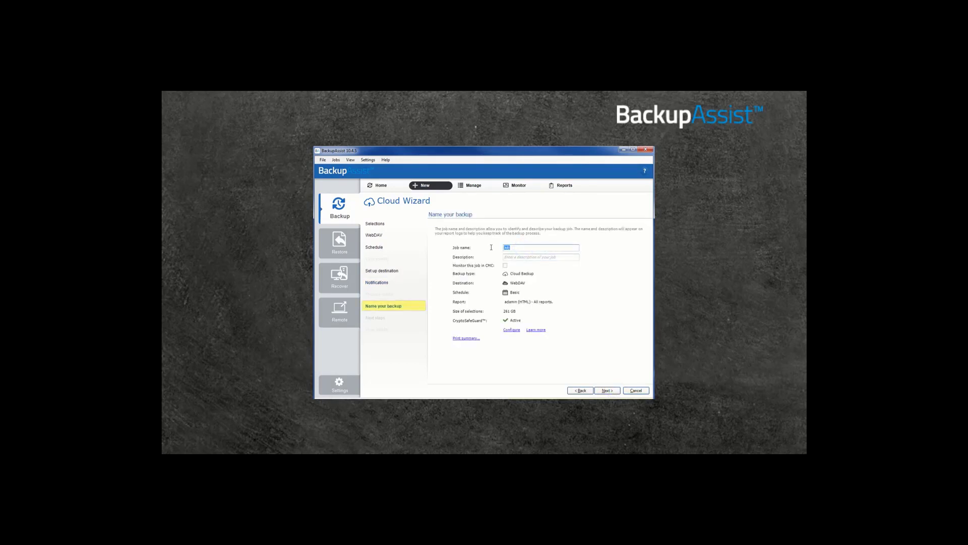
type("Mainfiles backup")
left_click(606, 390)
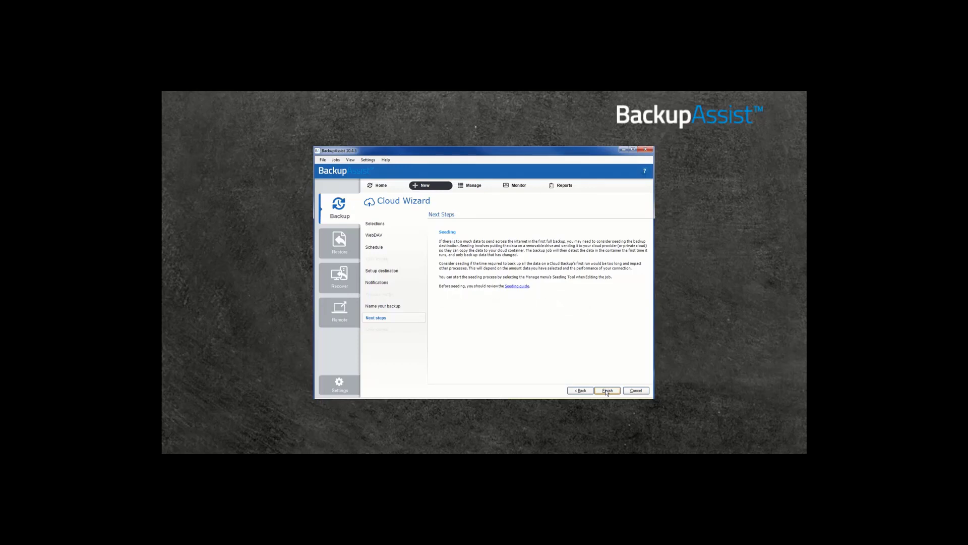
left_click(607, 391)
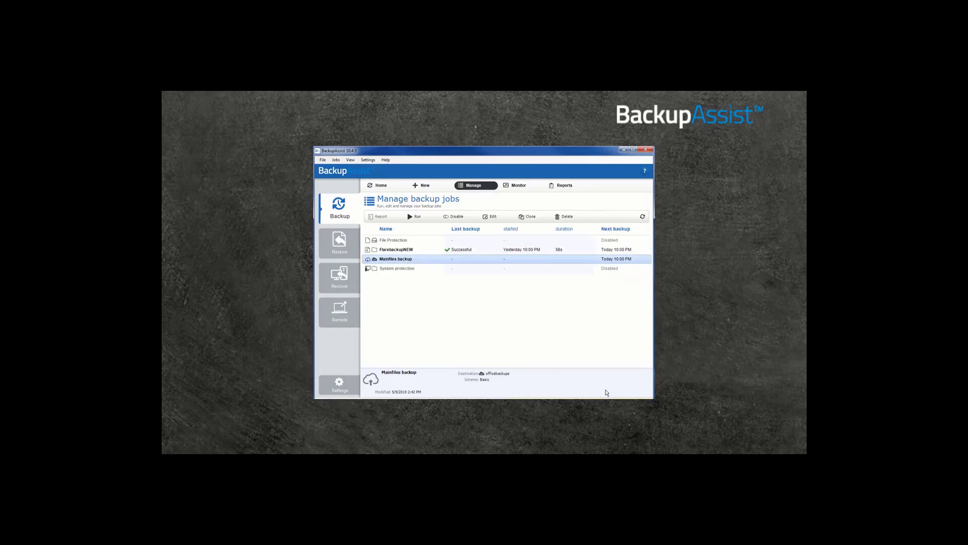